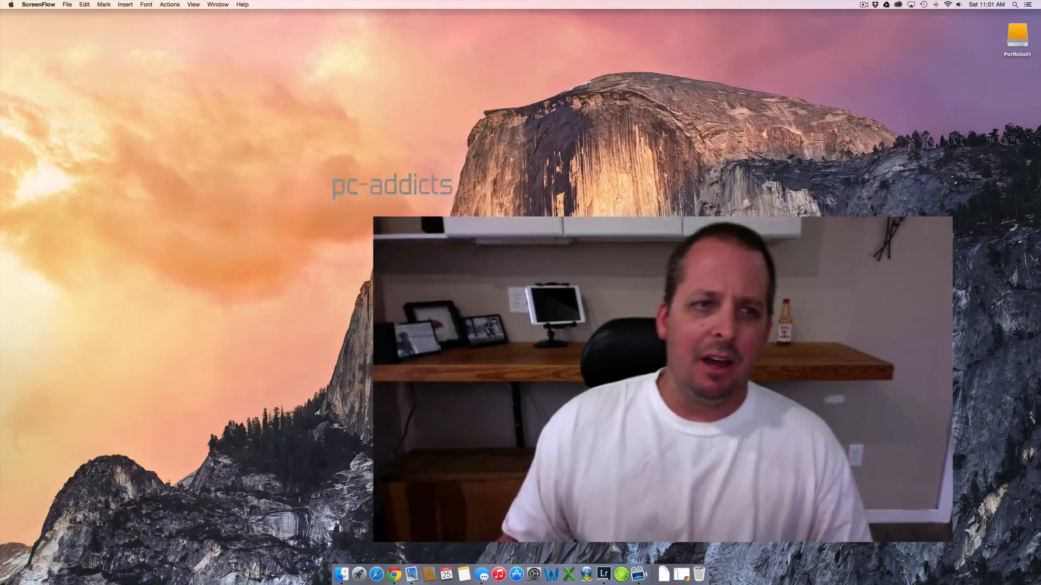
Step: Bring up Site Manager and select the saved FTP Sample site to review its host
key("super+space")
key("Escape")
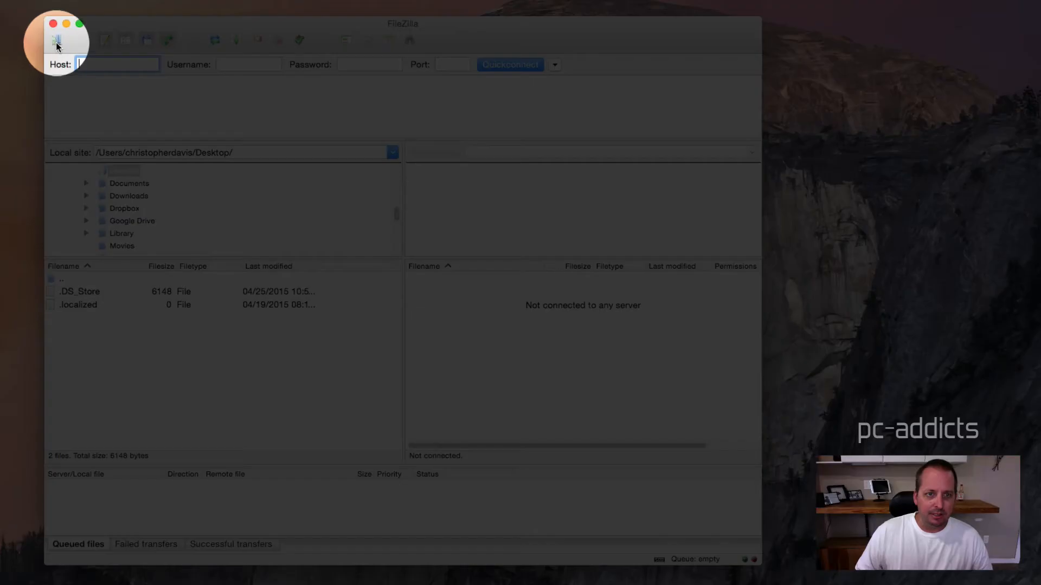
left_click(57, 45)
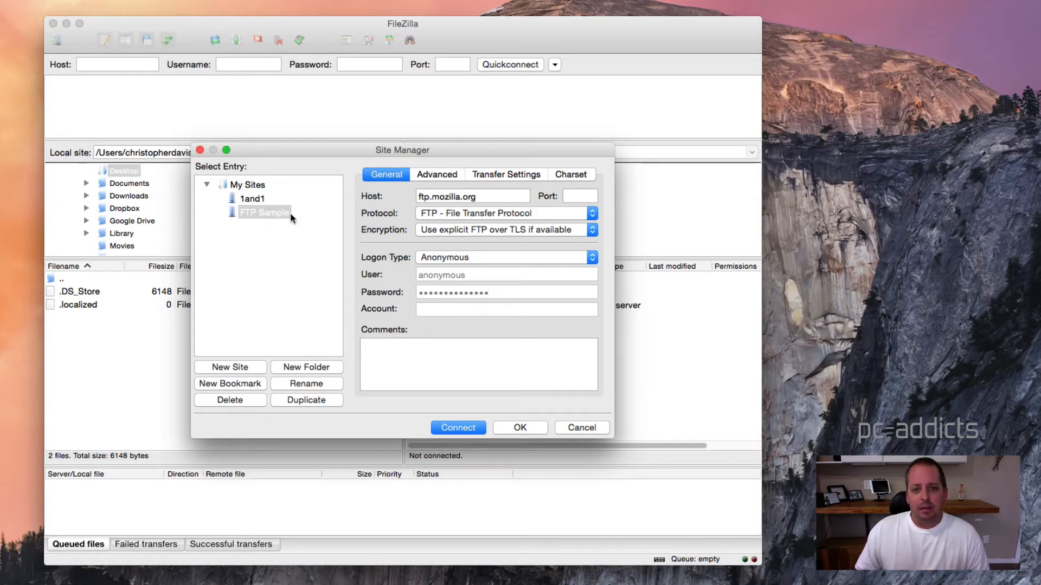
left_click(489, 196)
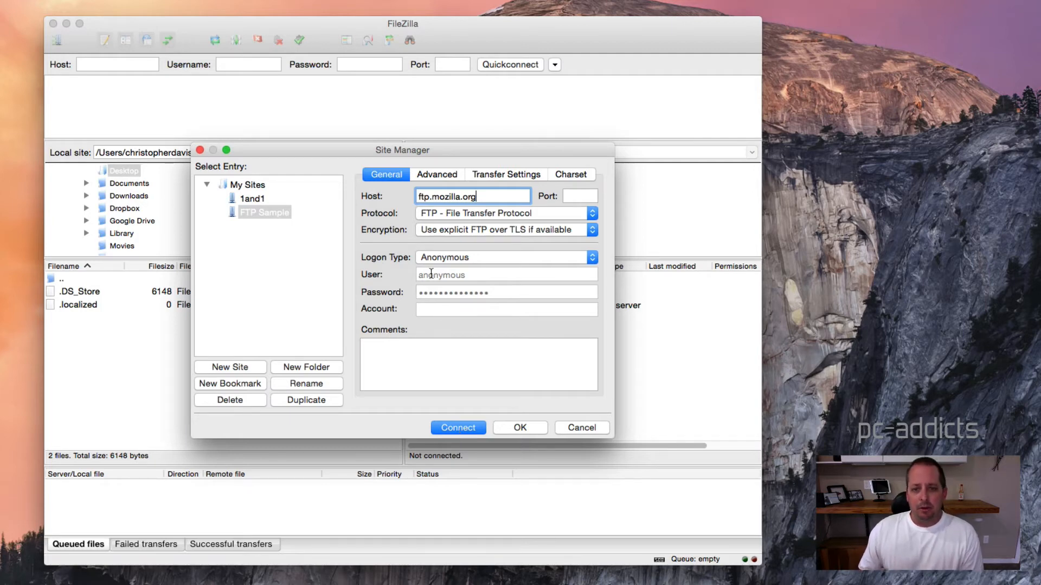
Step: Keep Logon Type Anonymous and connect to ftp.mozilla.org
left_click(439, 258)
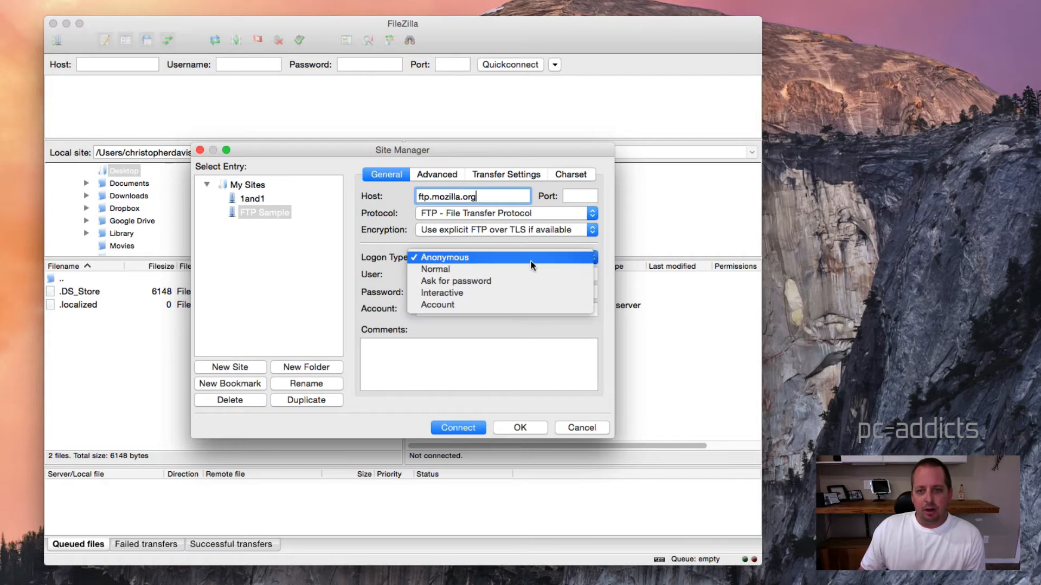
left_click(457, 337)
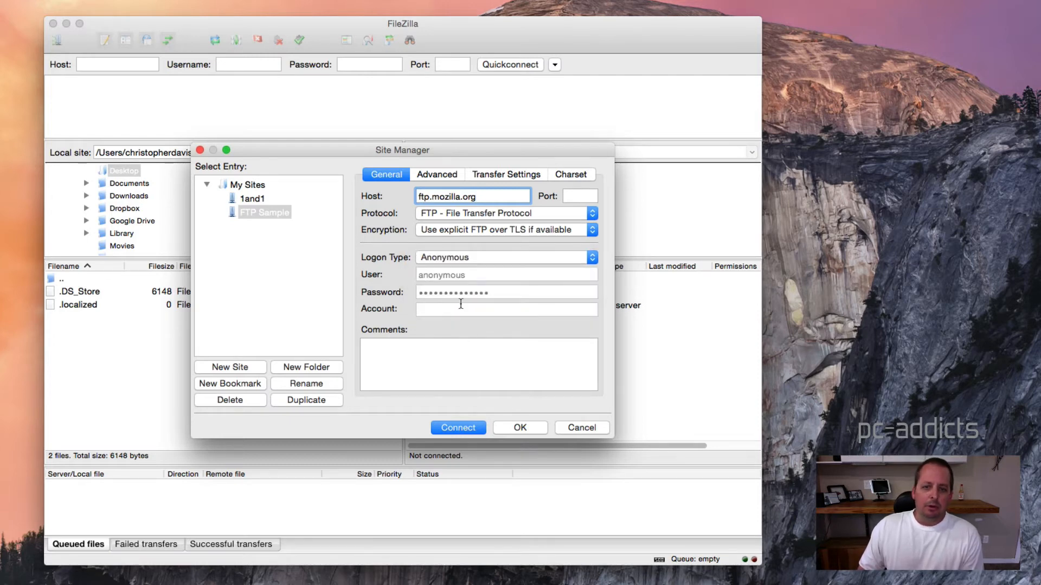
left_click(466, 428)
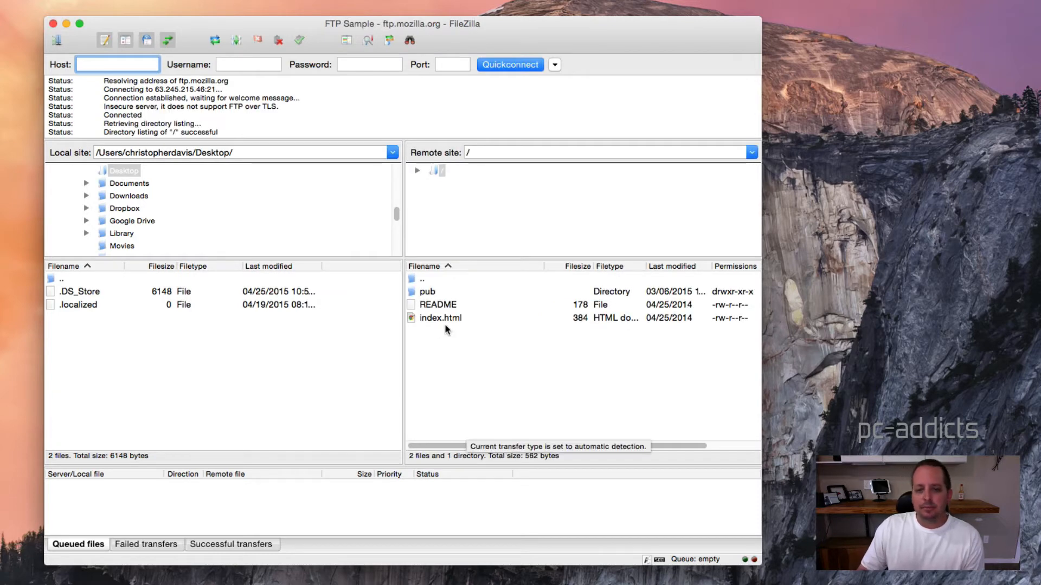
Step: Browse into /pub/static-analysis/pork and drag pork-0.9.tar.gz onto the local desktop pane
double_click(428, 291)
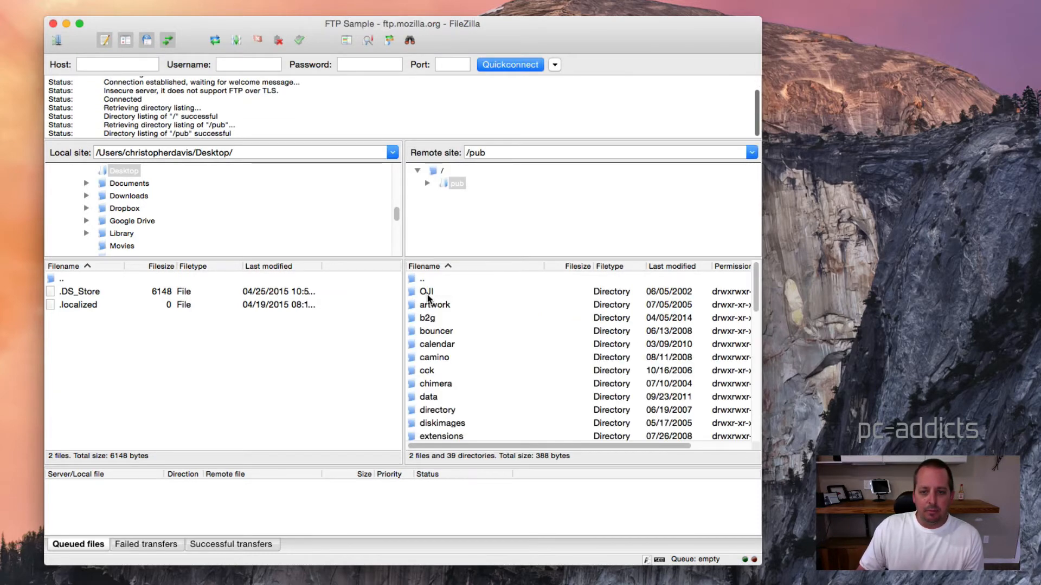
scroll(431, 348, "down", 5)
scroll(431, 348, "down", 5)
double_click(448, 331)
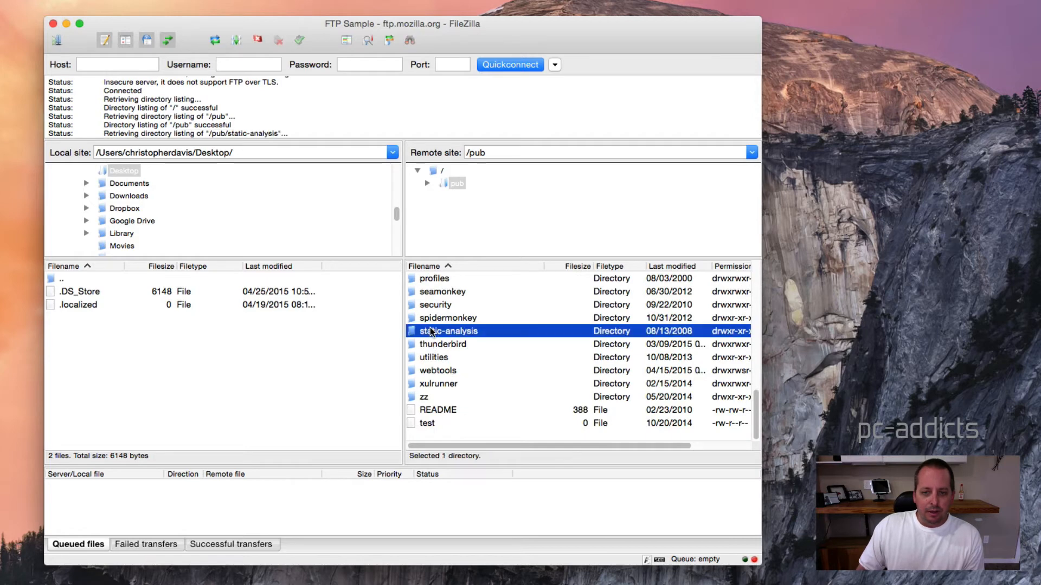
double_click(429, 318)
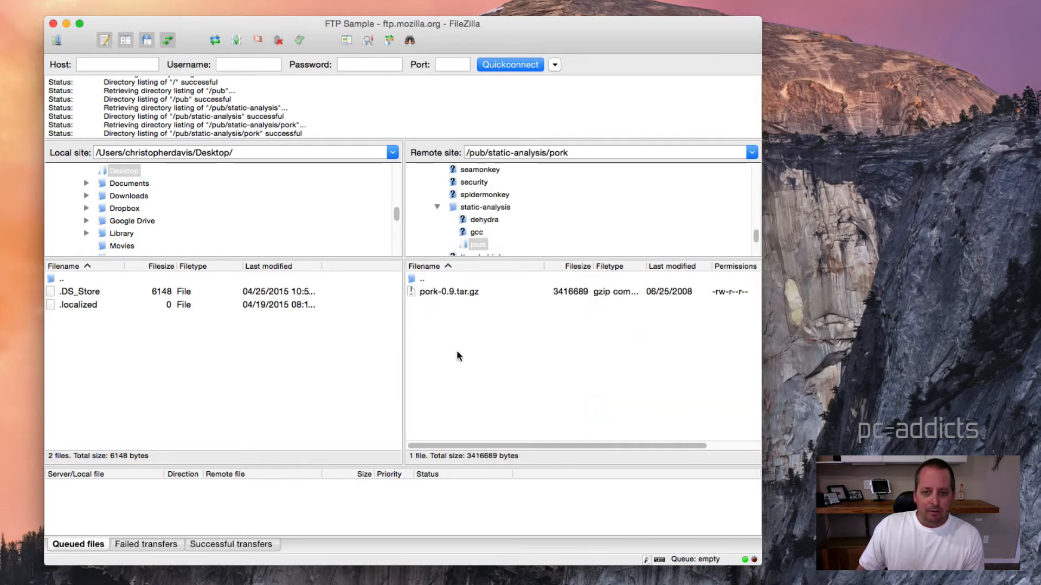
left_click(438, 292)
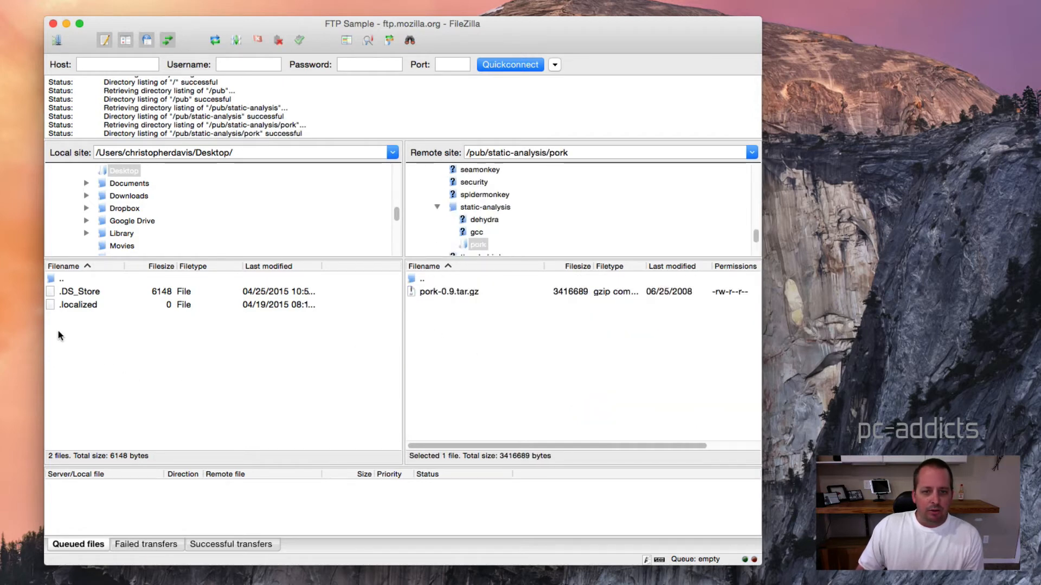
left_click_drag(448, 291, 80, 330)
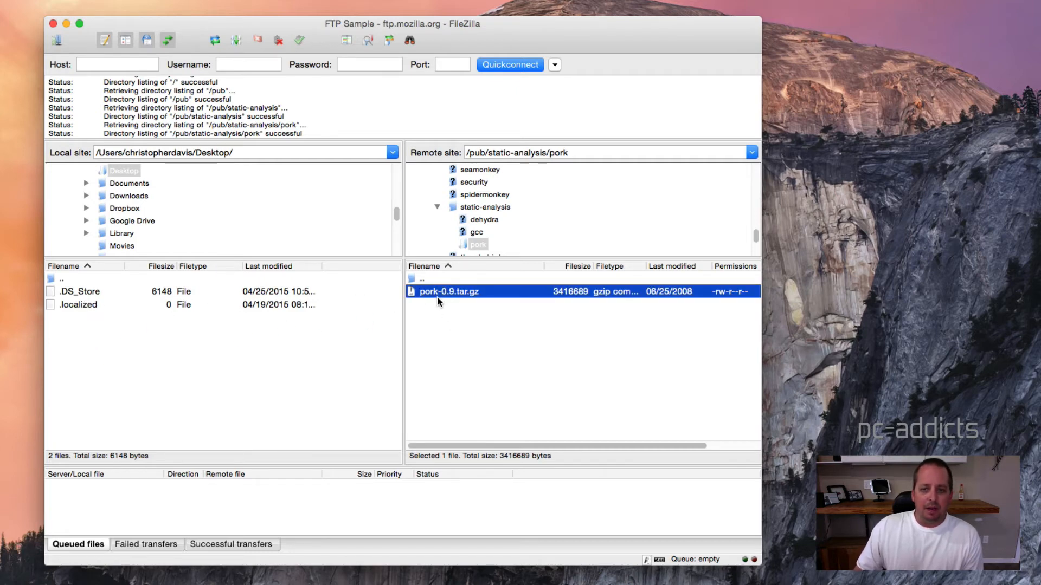
Step: Return to the server root in the remote tree and expand the pub folder
left_click(485, 207)
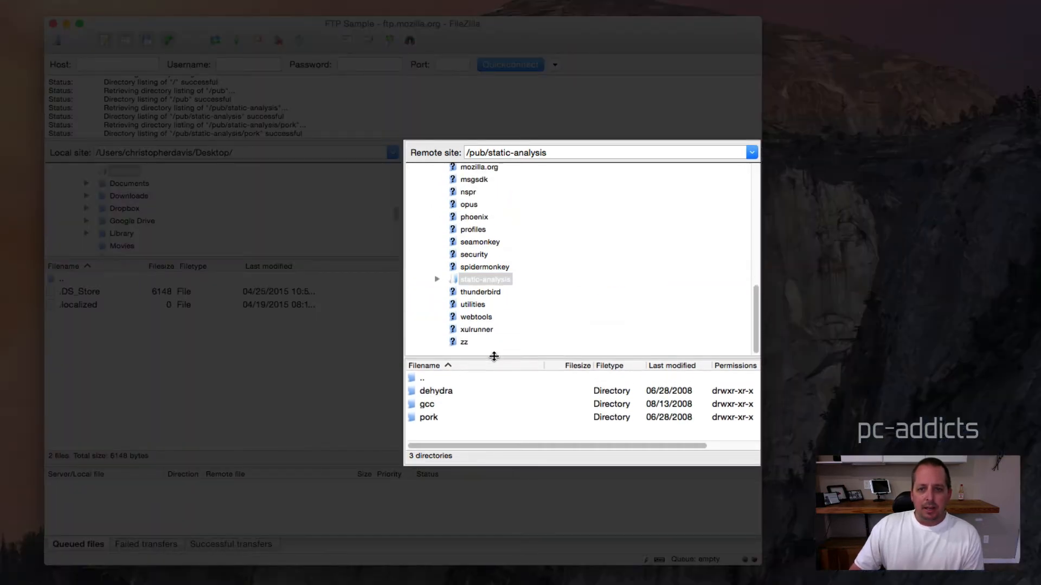
scroll(483, 258, "up", 5)
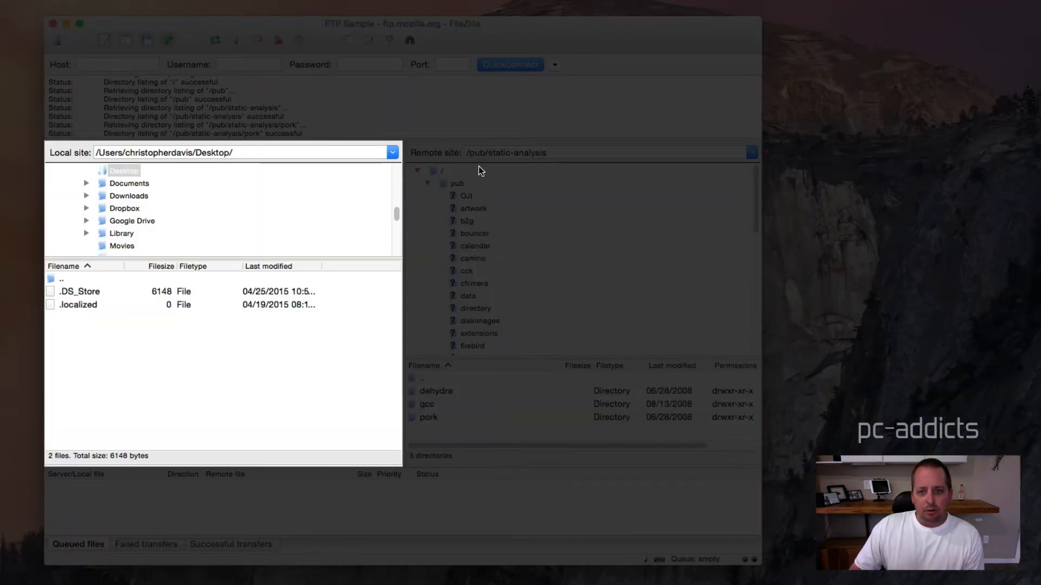
left_click(442, 170)
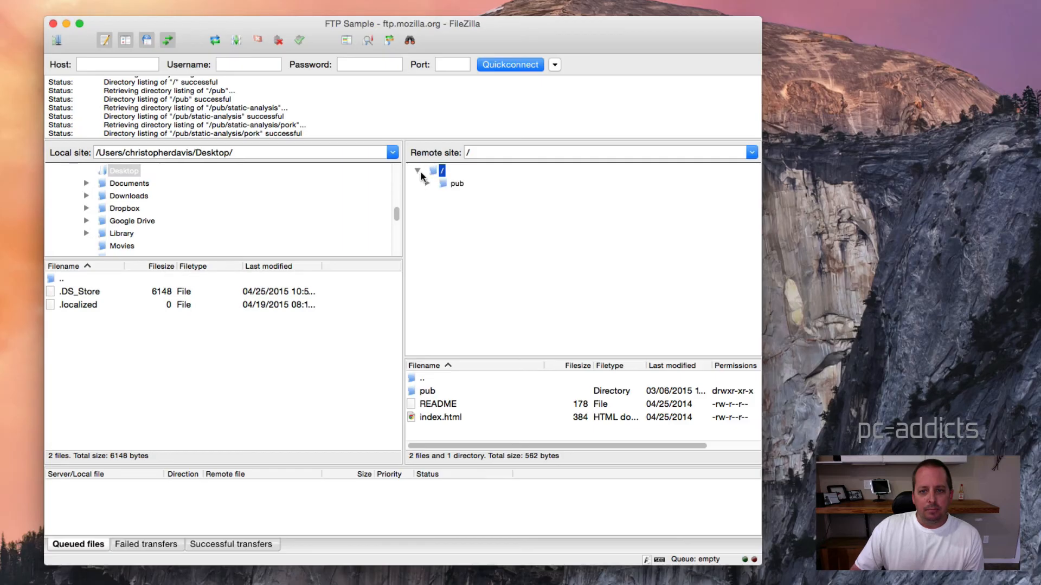
left_click(431, 184)
scroll(473, 254, "down", 5)
scroll(473, 253, "down", 3)
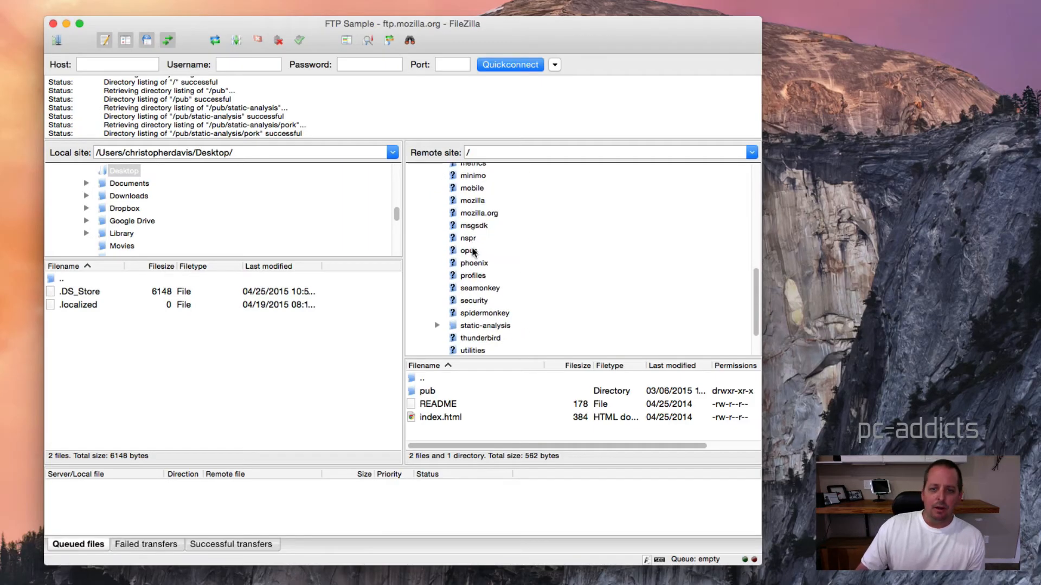
scroll(471, 252, "up", 2)
Step: Visit labs and phoenix, shrink the remote tree, and go back up to /pub
left_click(468, 193)
left_click(475, 303)
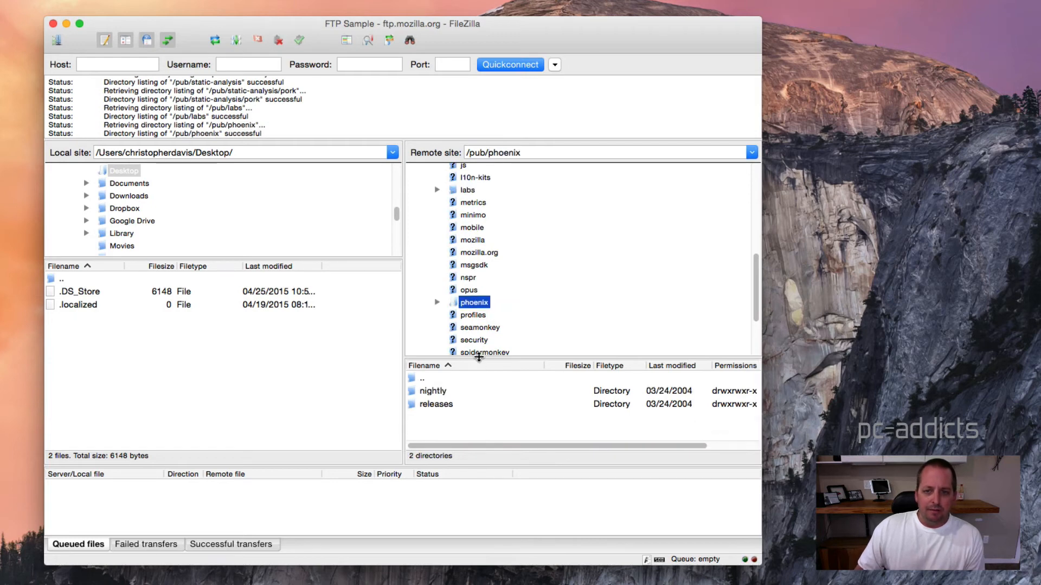
left_click_drag(489, 358, 492, 262)
double_click(413, 290)
scroll(430, 370, "down", 5)
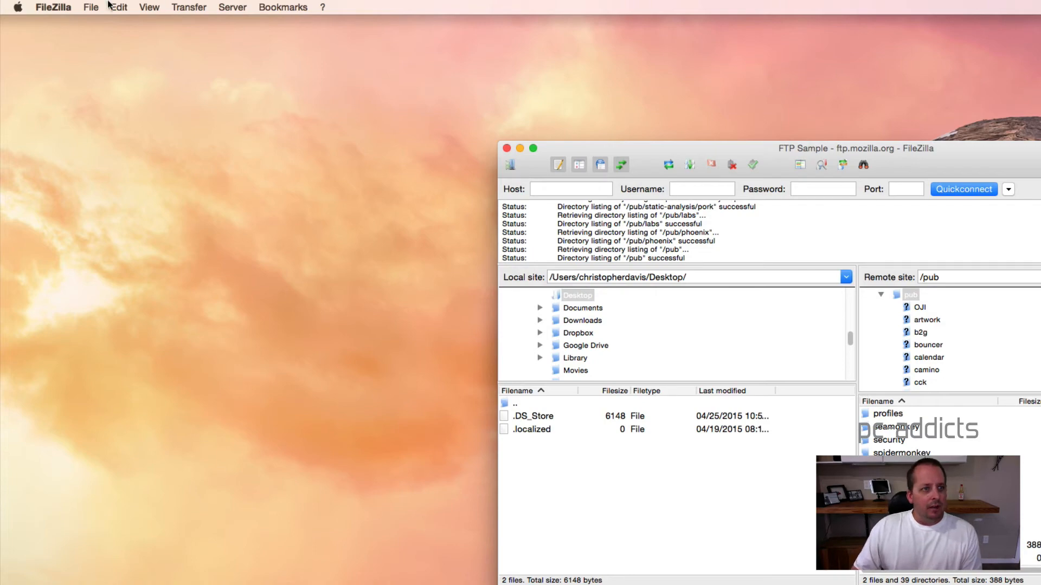
left_click(53, 7)
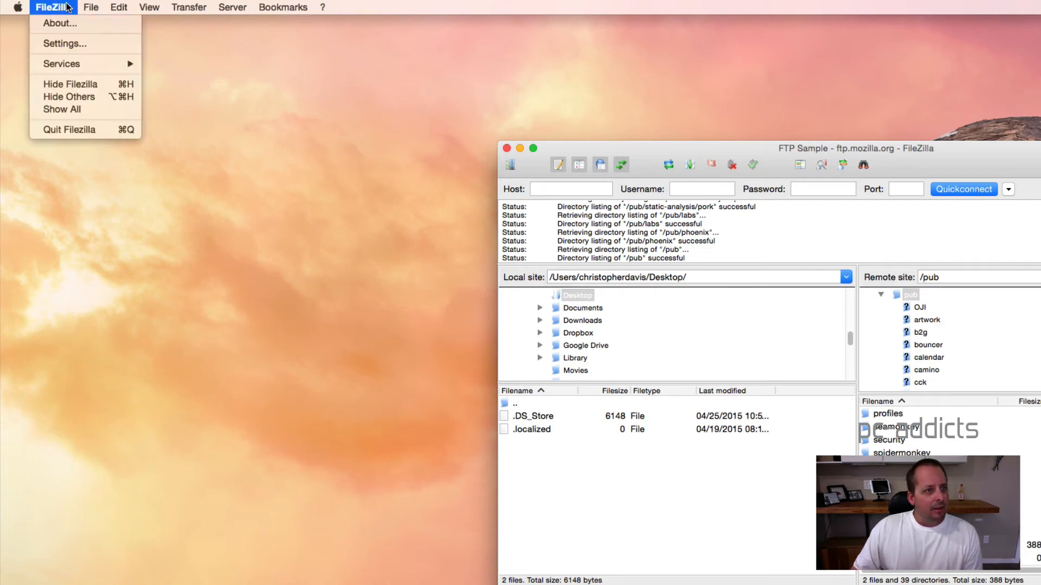
left_click(57, 39)
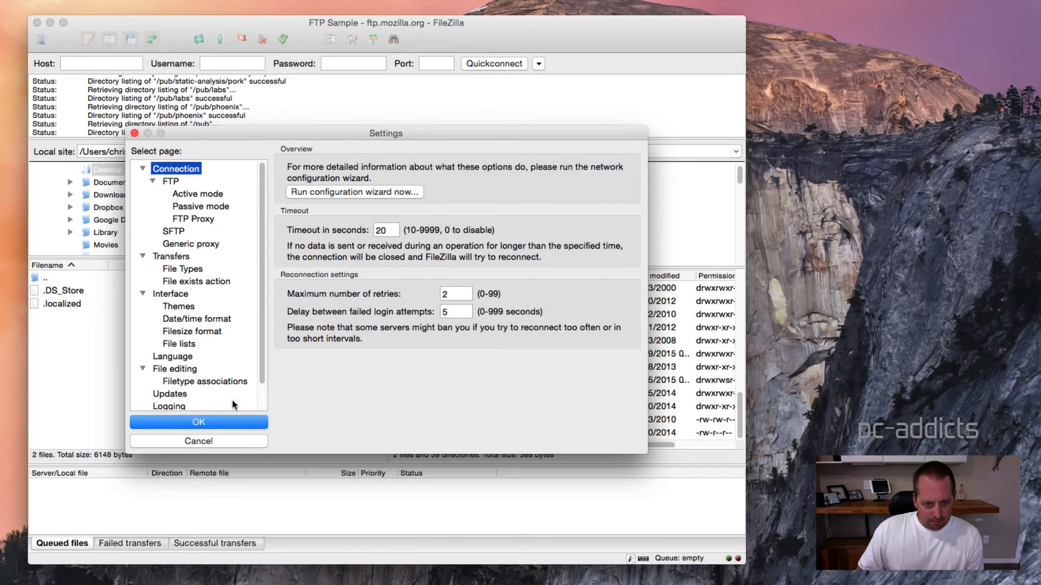
scroll(199, 402, "down", 2)
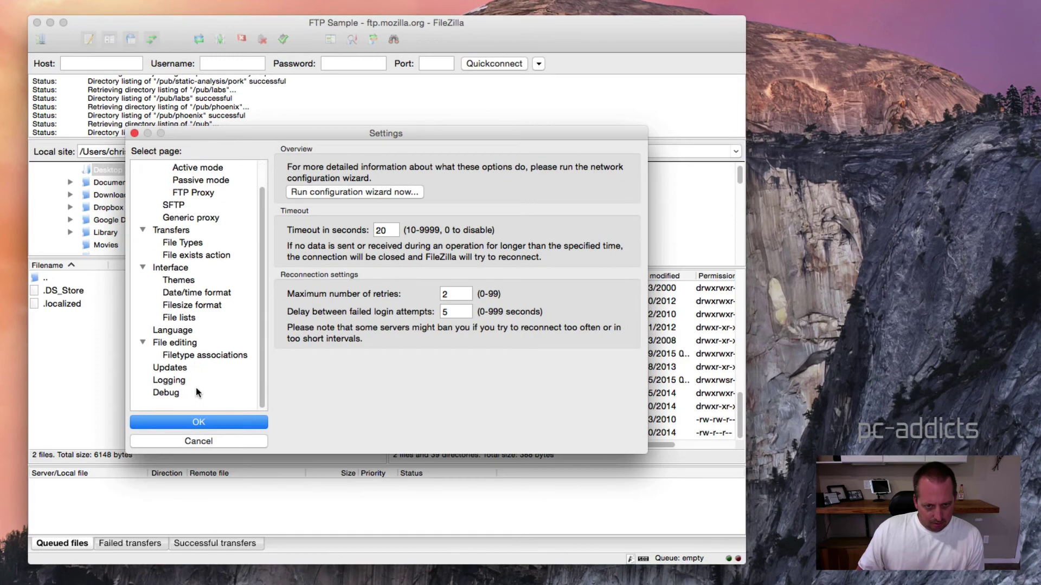
left_click(174, 343)
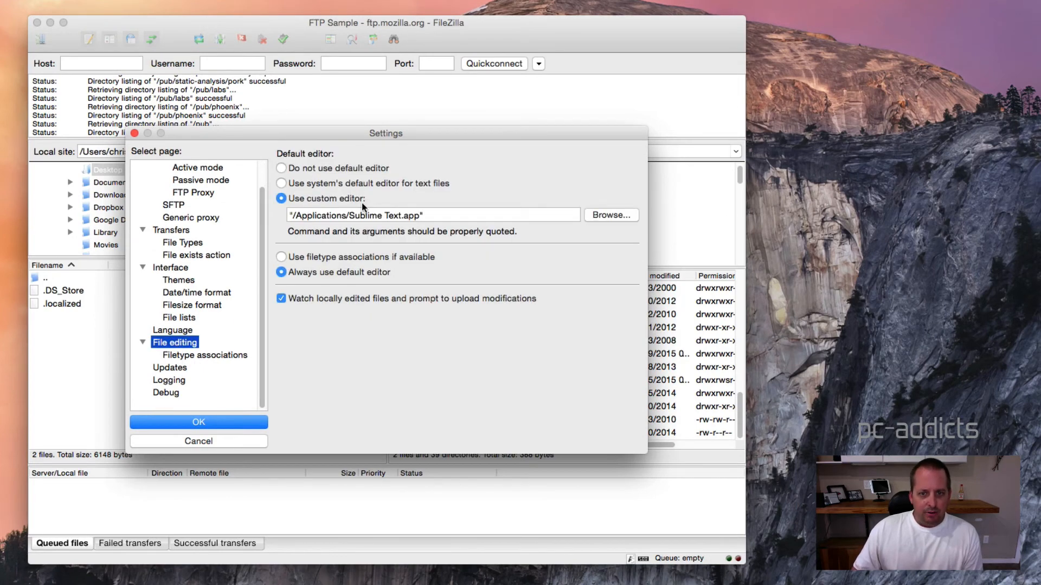
left_click(136, 133)
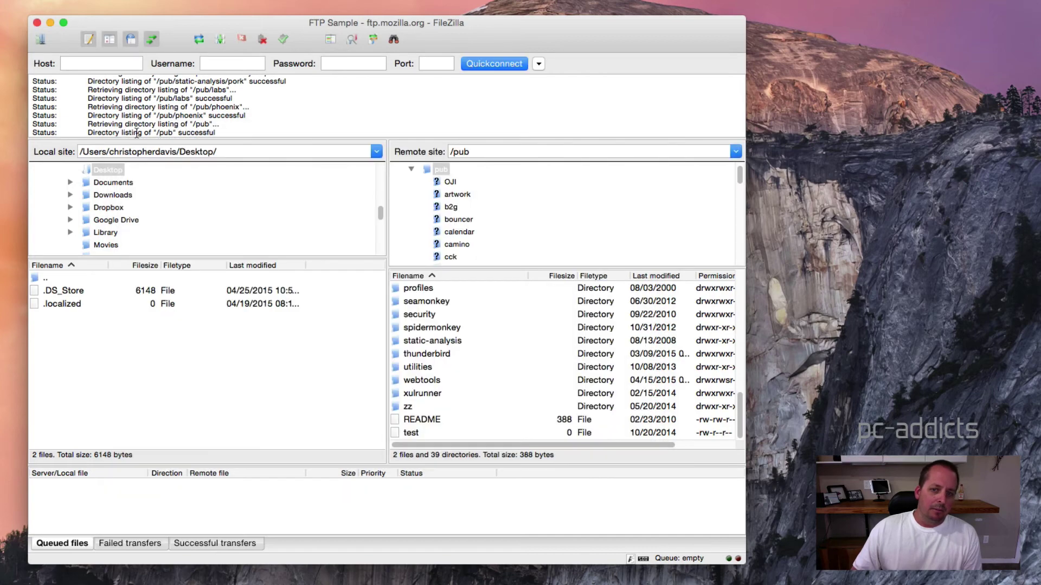
Step: View/Edit the /pub README in Sublime Text, read it, and close the editor window
right_click(410, 420)
key("Escape")
left_click(426, 418)
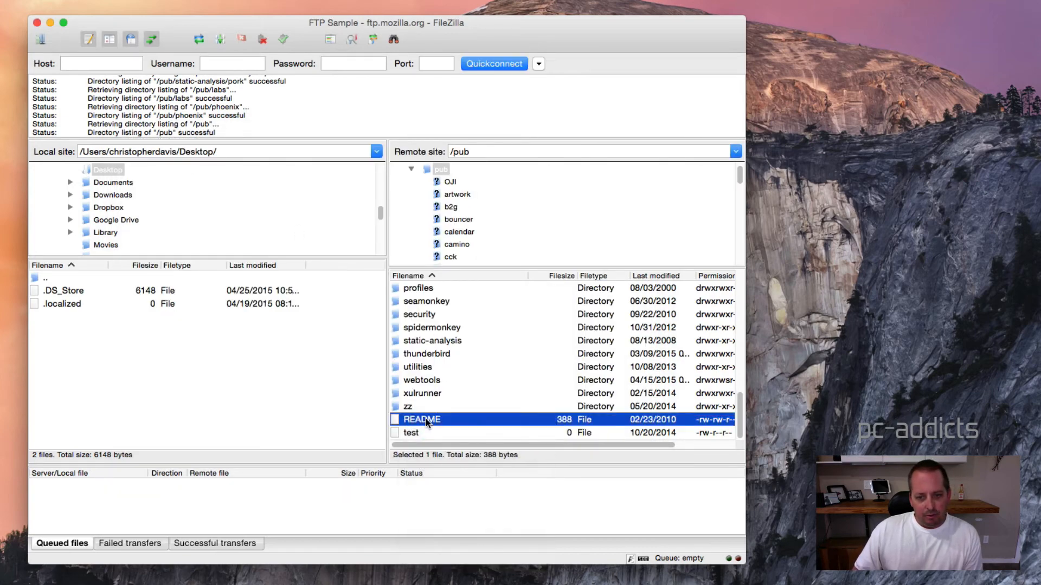
right_click(425, 419)
left_click(441, 446)
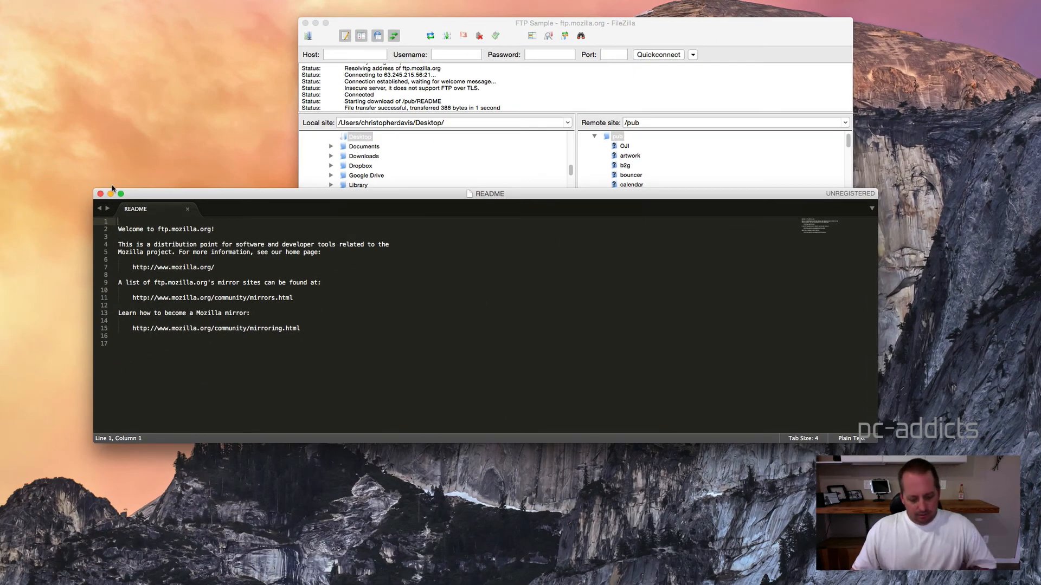
left_click(99, 194)
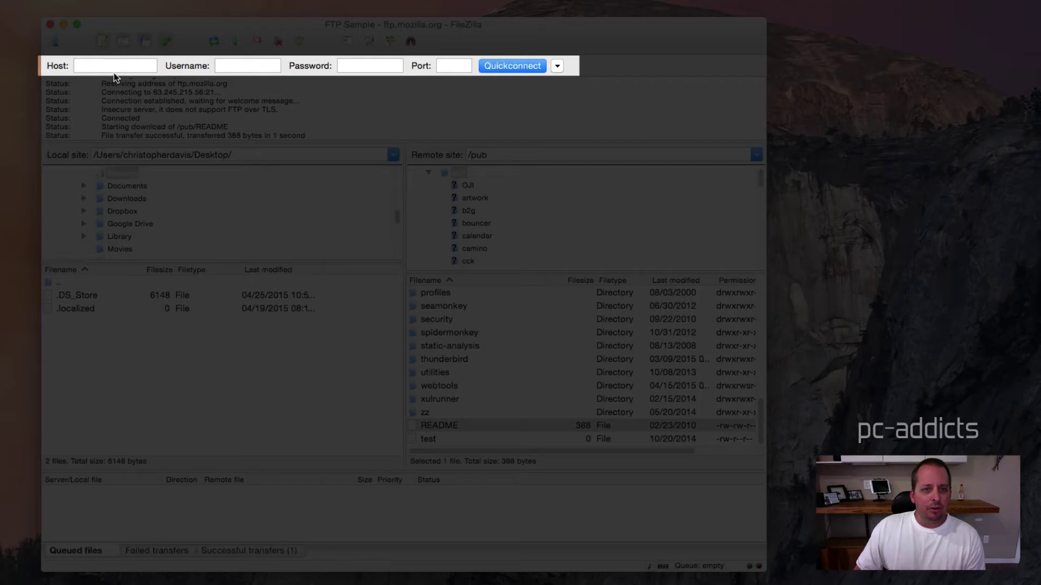
left_click(92, 66)
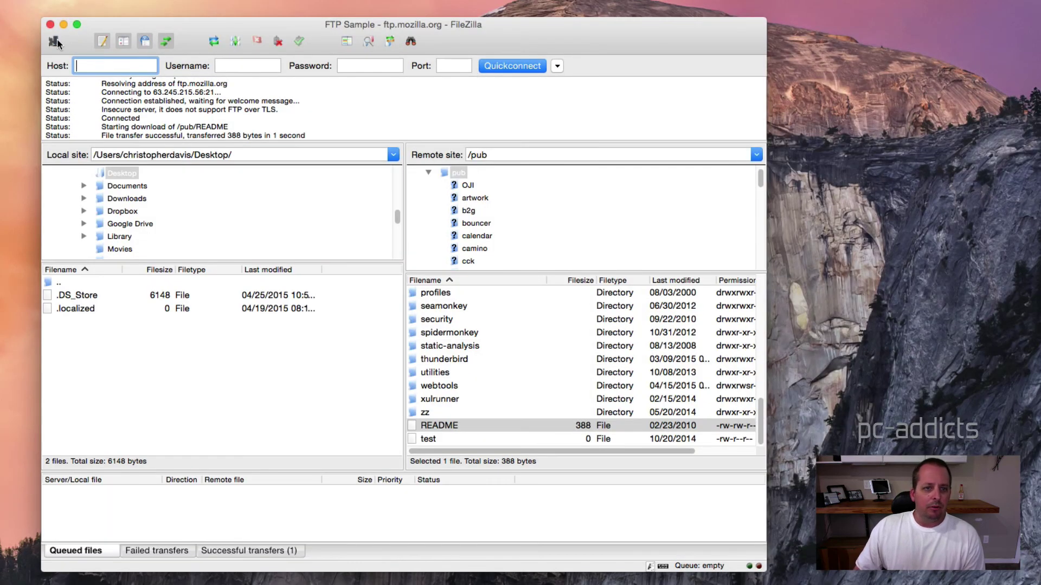
left_click(55, 42)
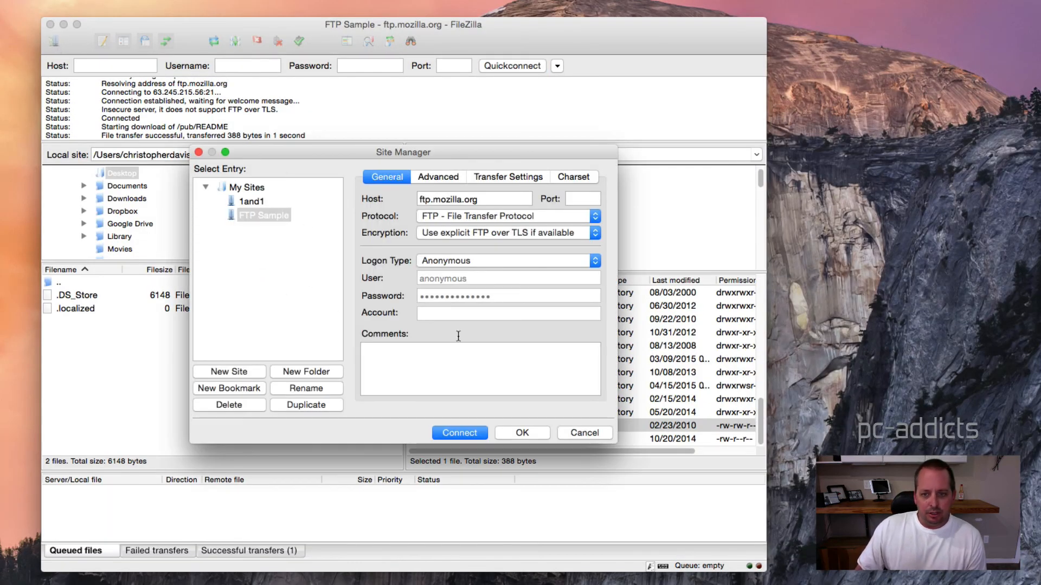
left_click(584, 432)
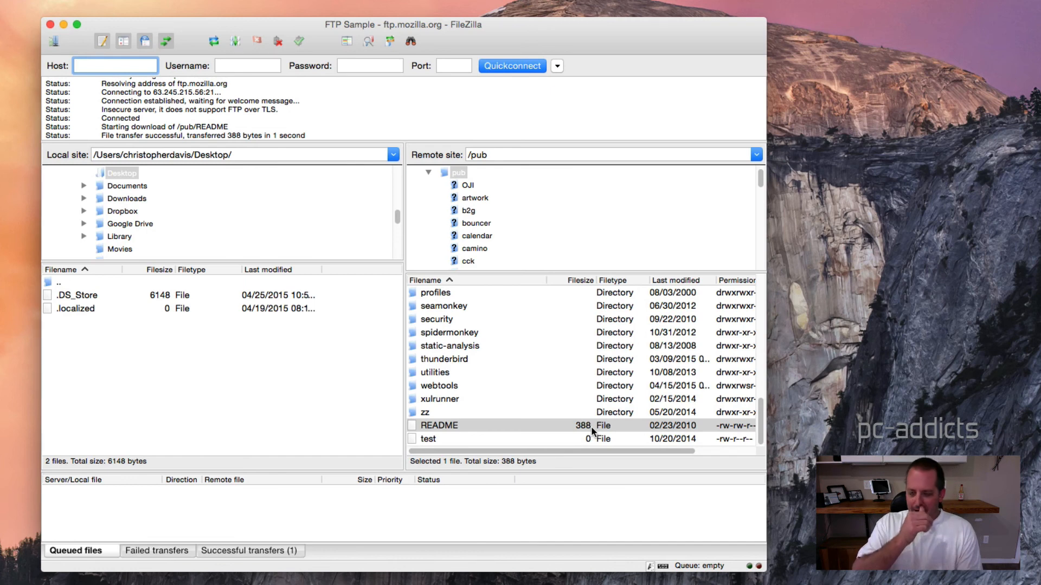